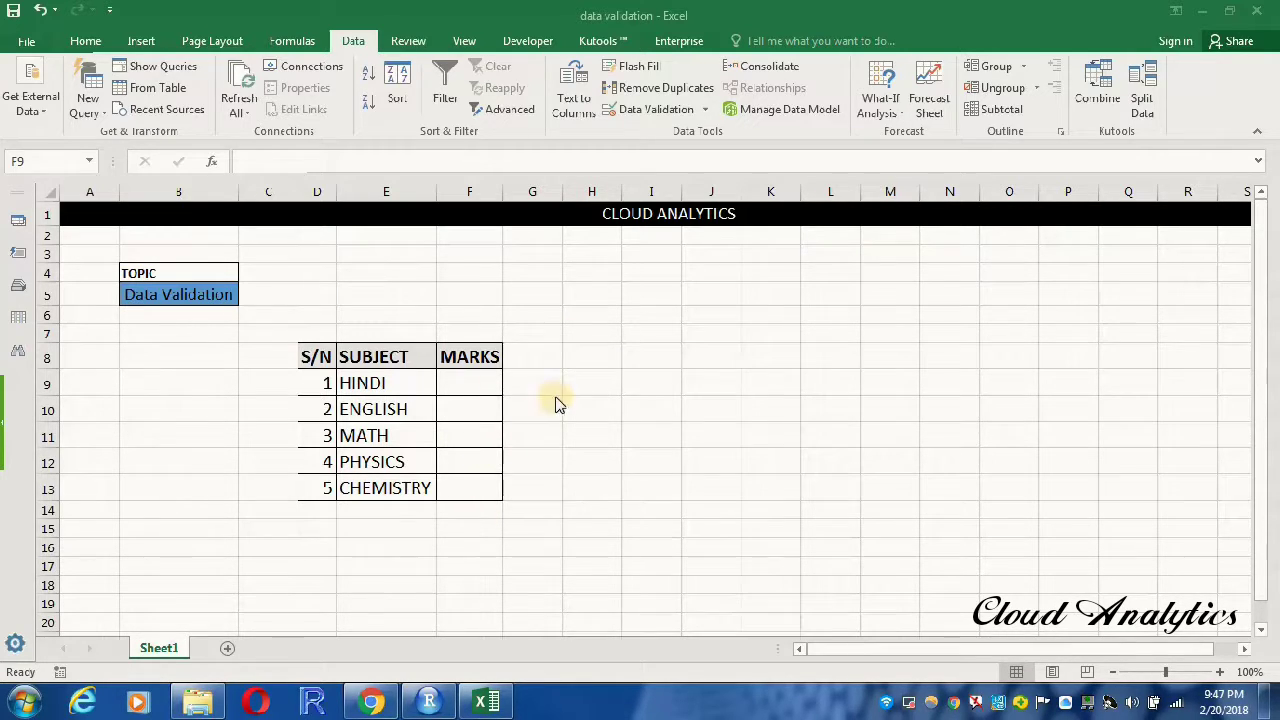
- Start a data validation rule on the marks cells F9:F13 that allows only whole numbers
click(460, 386)
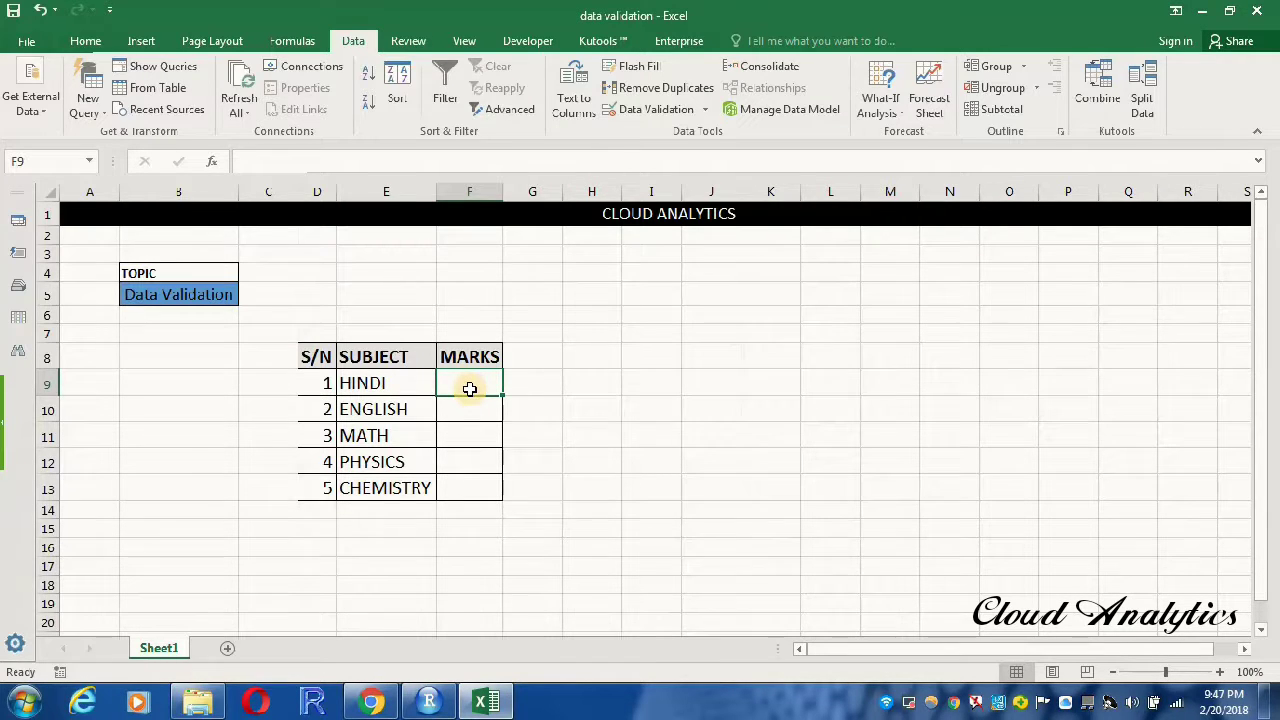
key(shift+Down)
key(shift+Down)
key(shift+Down)
key(shift+Down)
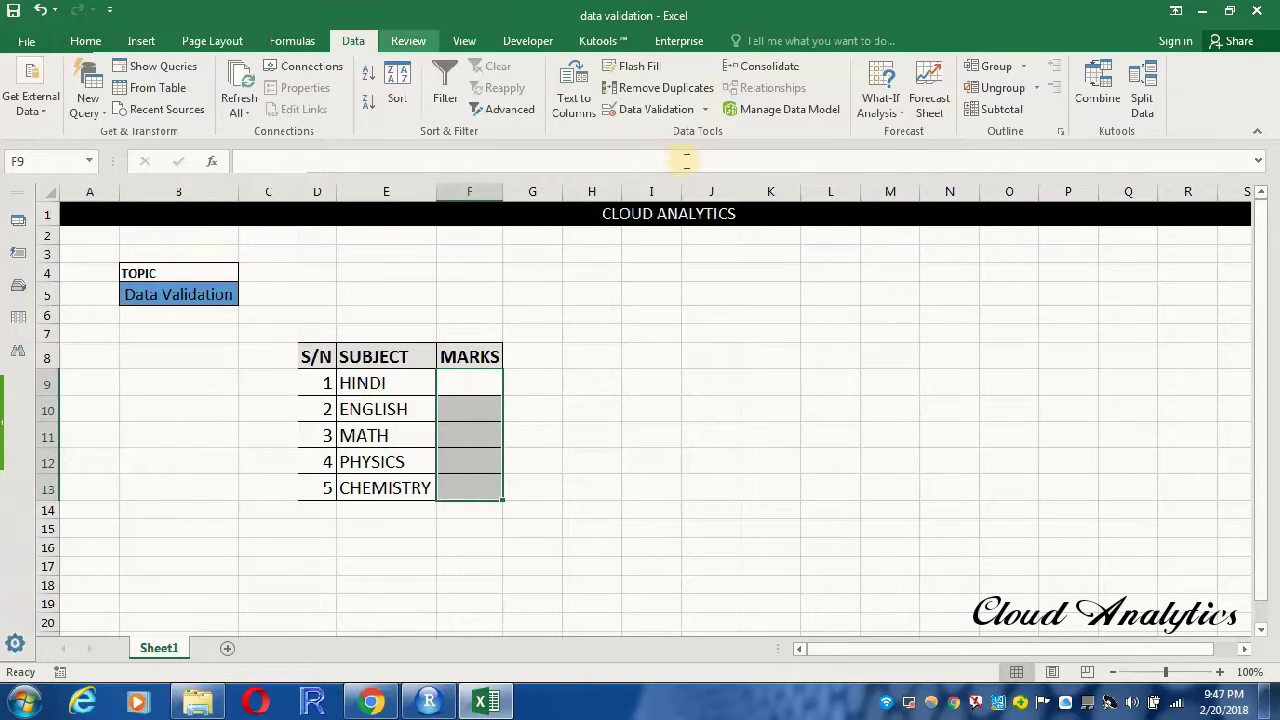
click(706, 110)
click(665, 137)
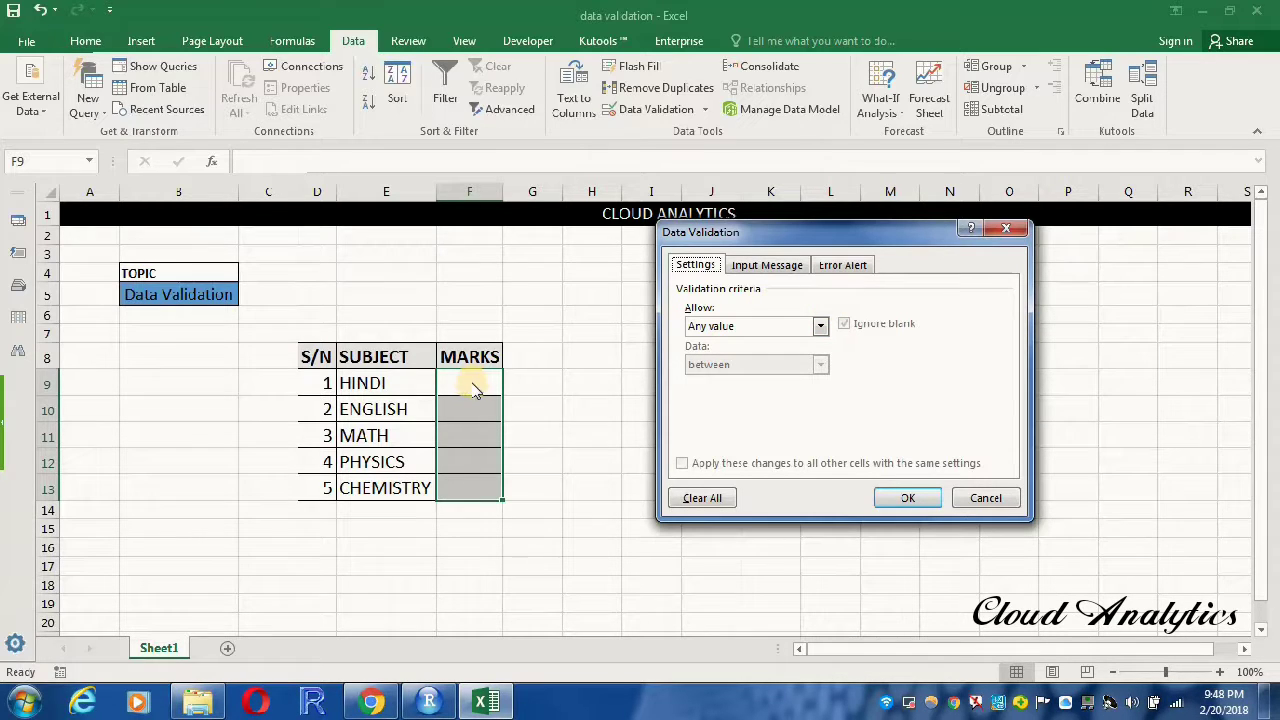
click(821, 328)
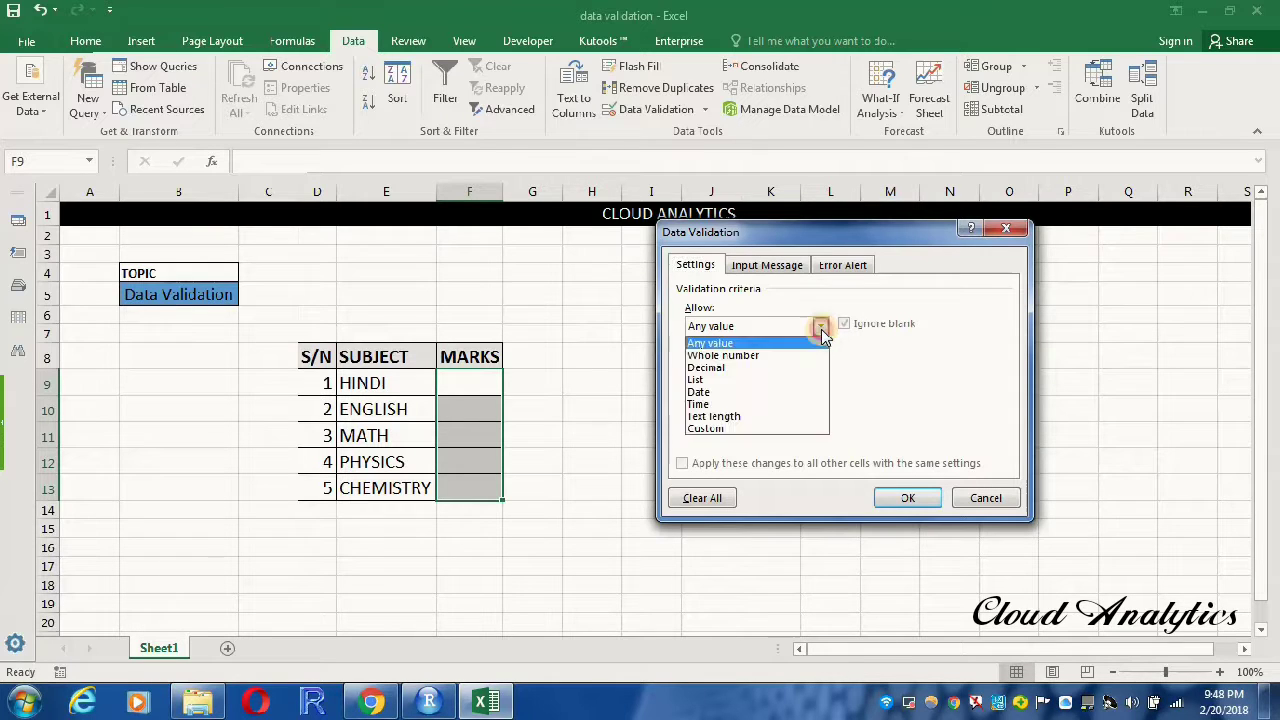
click(768, 352)
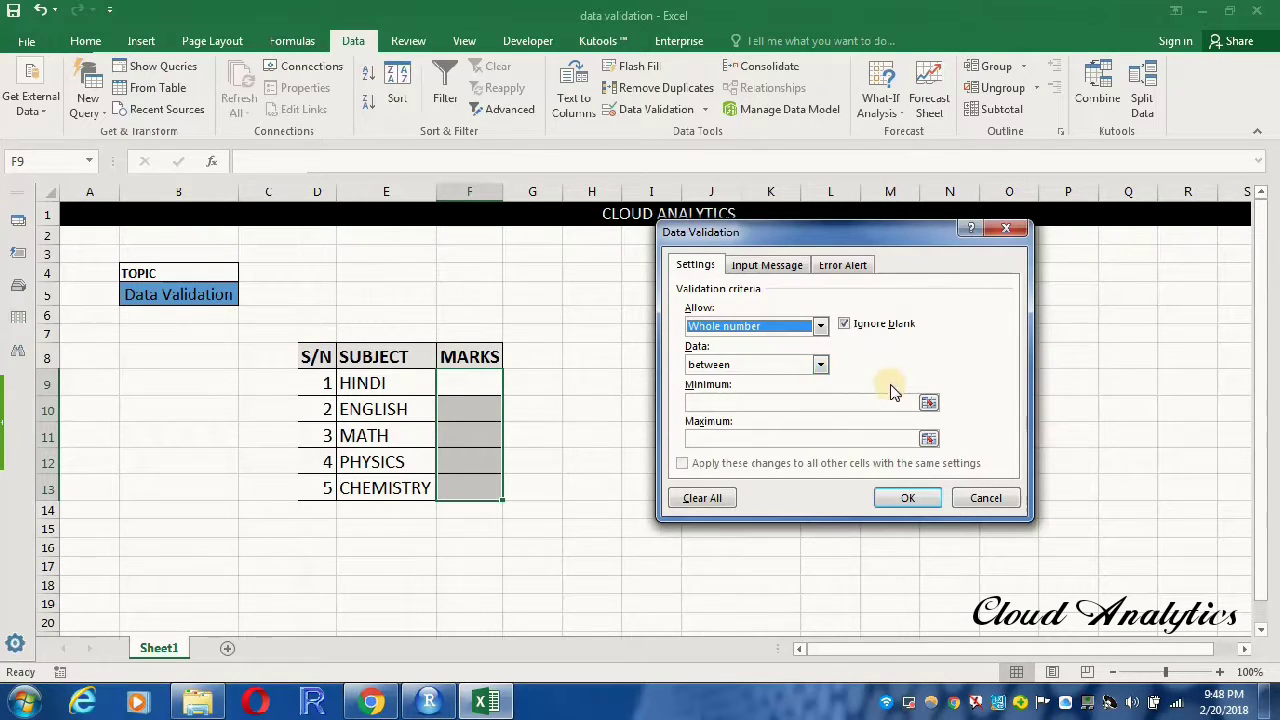
- Set the rule's condition to between, with a minimum of 0 and a maximum of 100
click(821, 366)
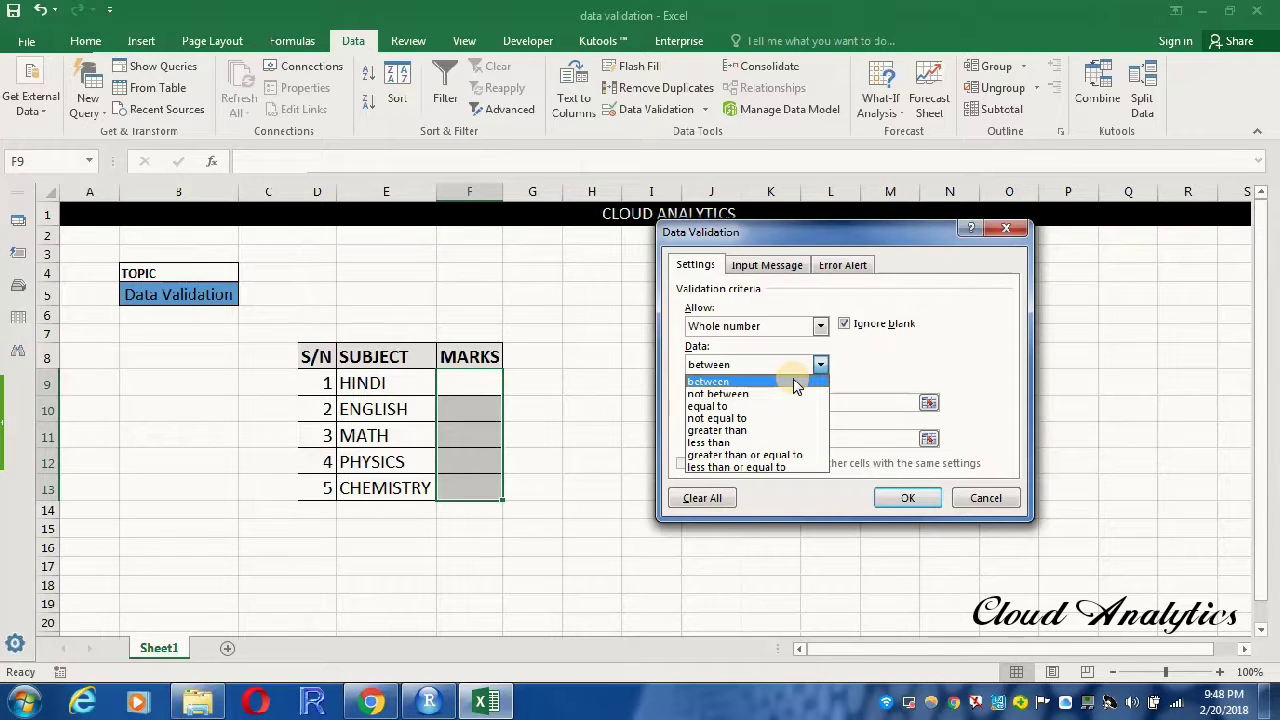
click(785, 382)
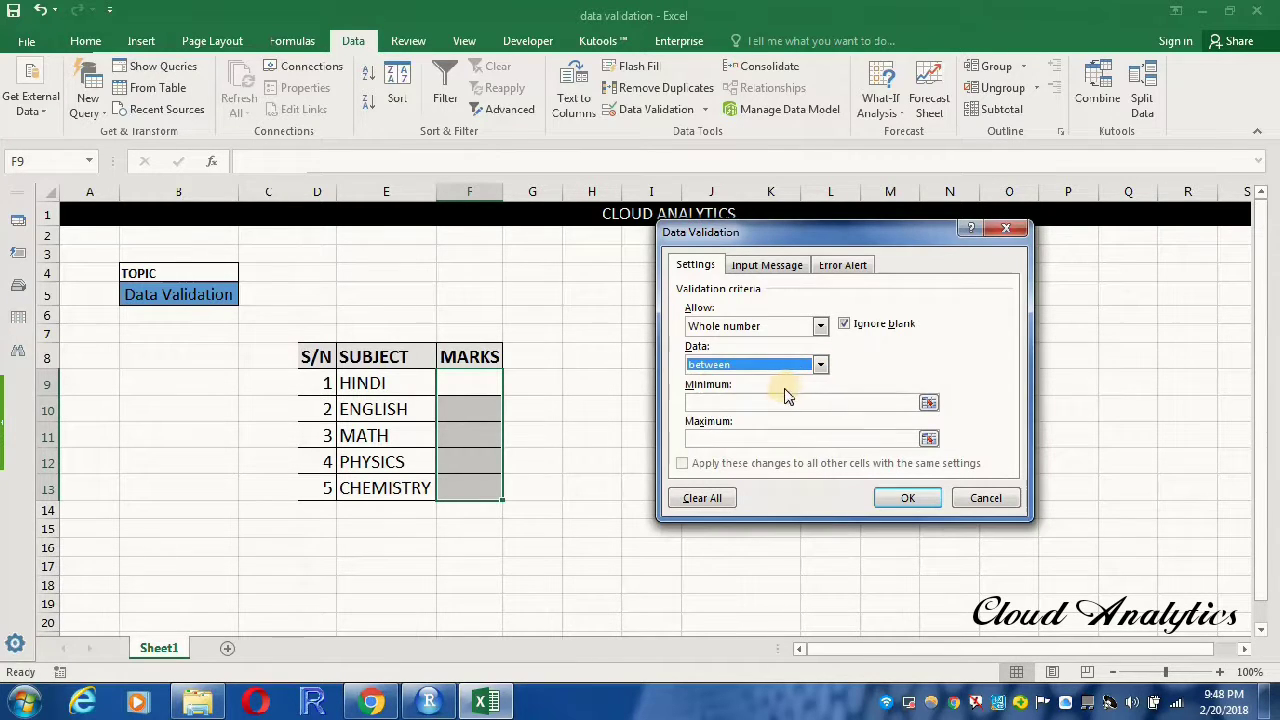
click(779, 399)
text(0)
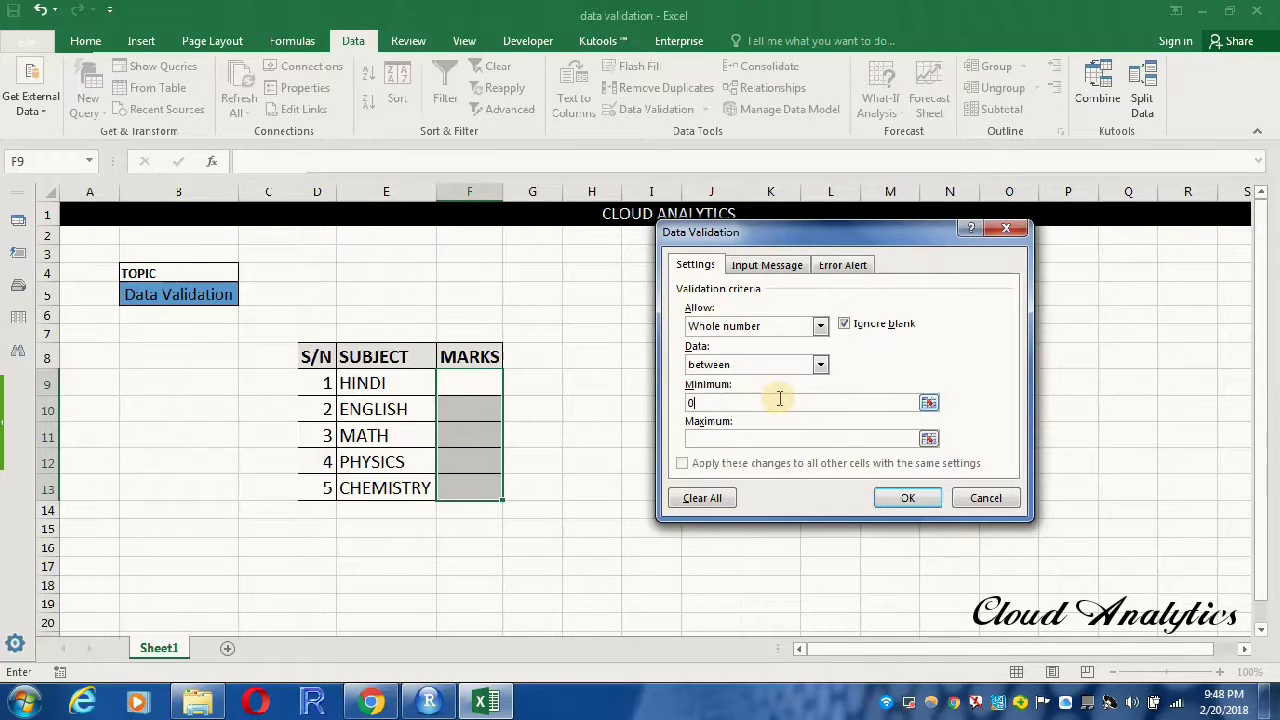
click(757, 438)
text(100)
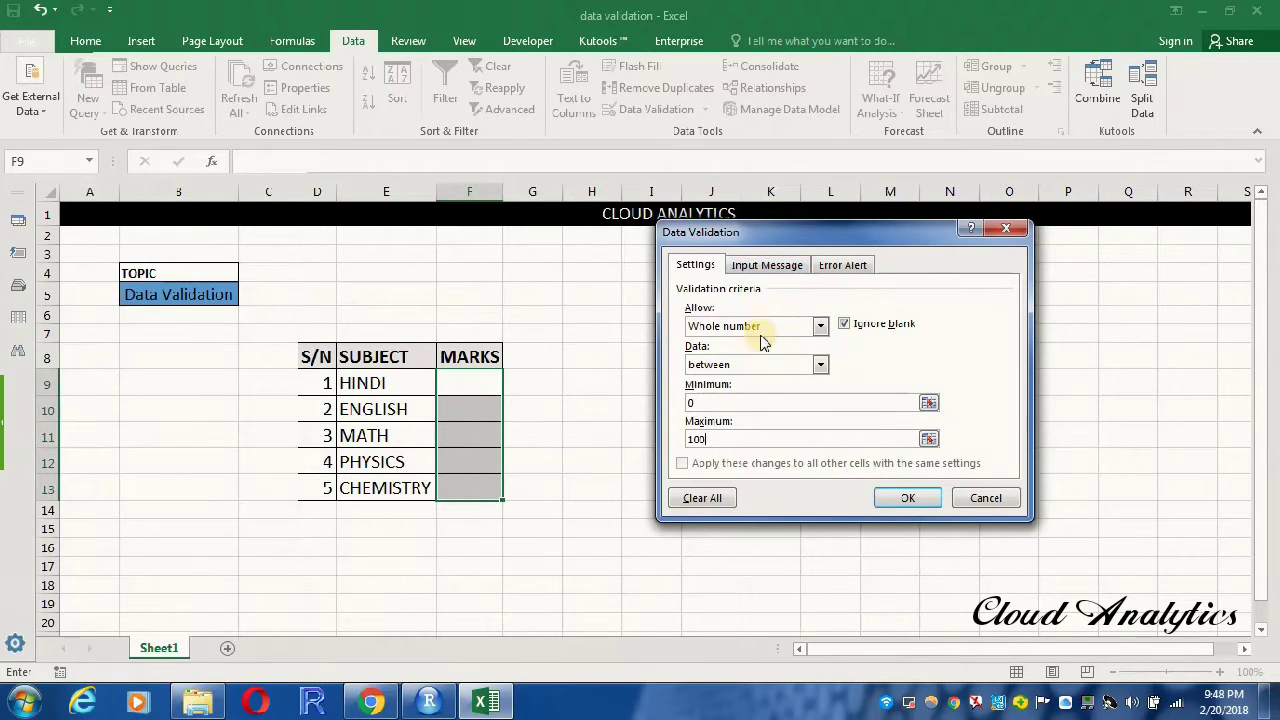
- Add an error alert titled "Outside range" with the message "please enter the value between 0 and 100" and apply the validation
click(848, 266)
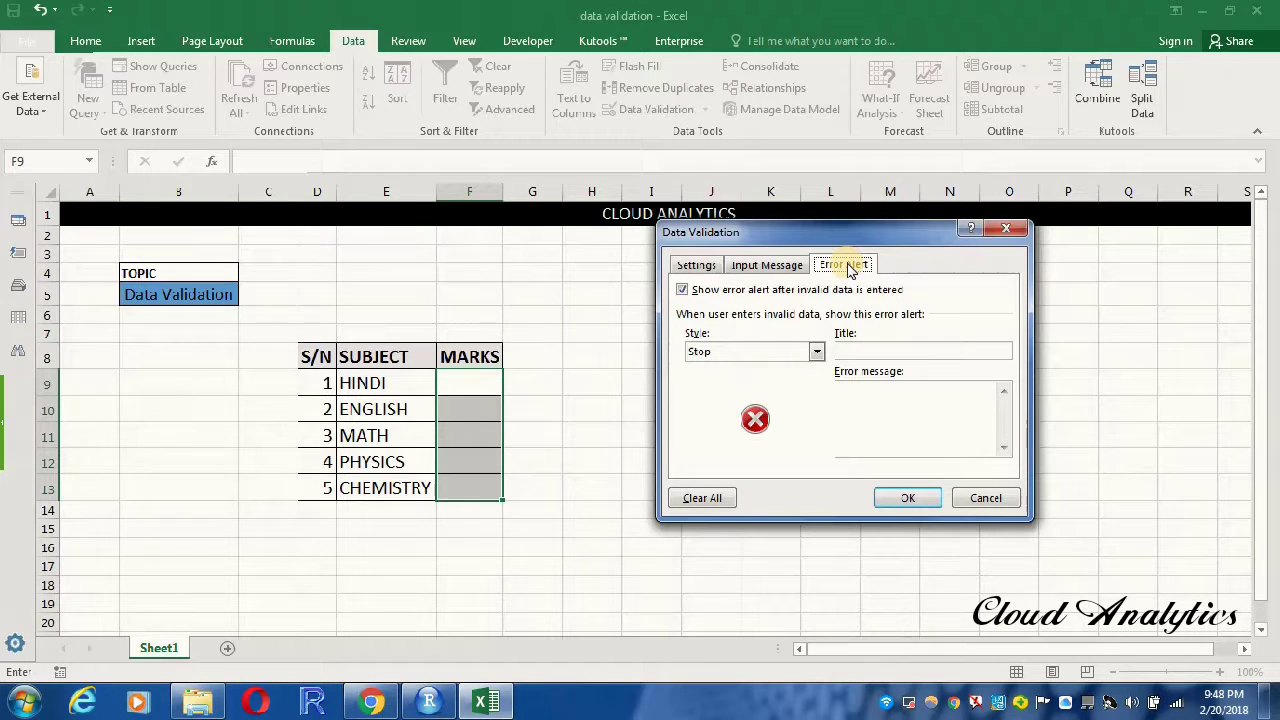
click(862, 351)
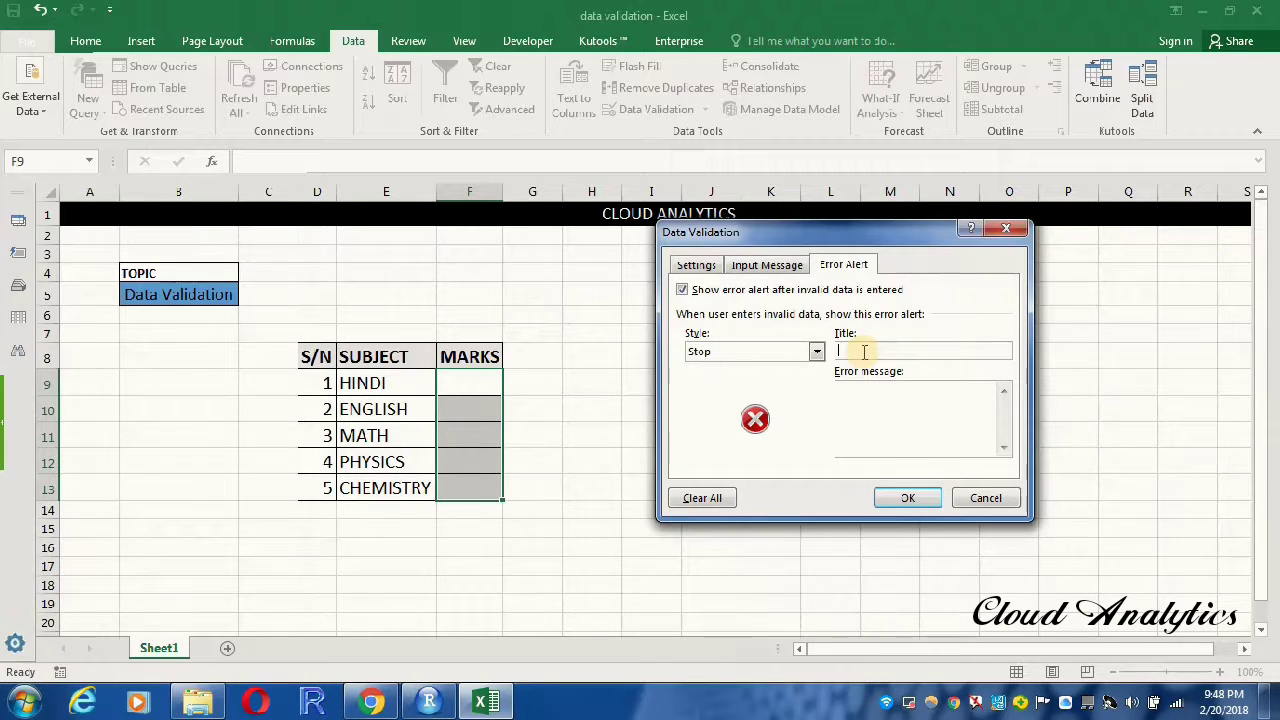
text(Outside range)
click(871, 395)
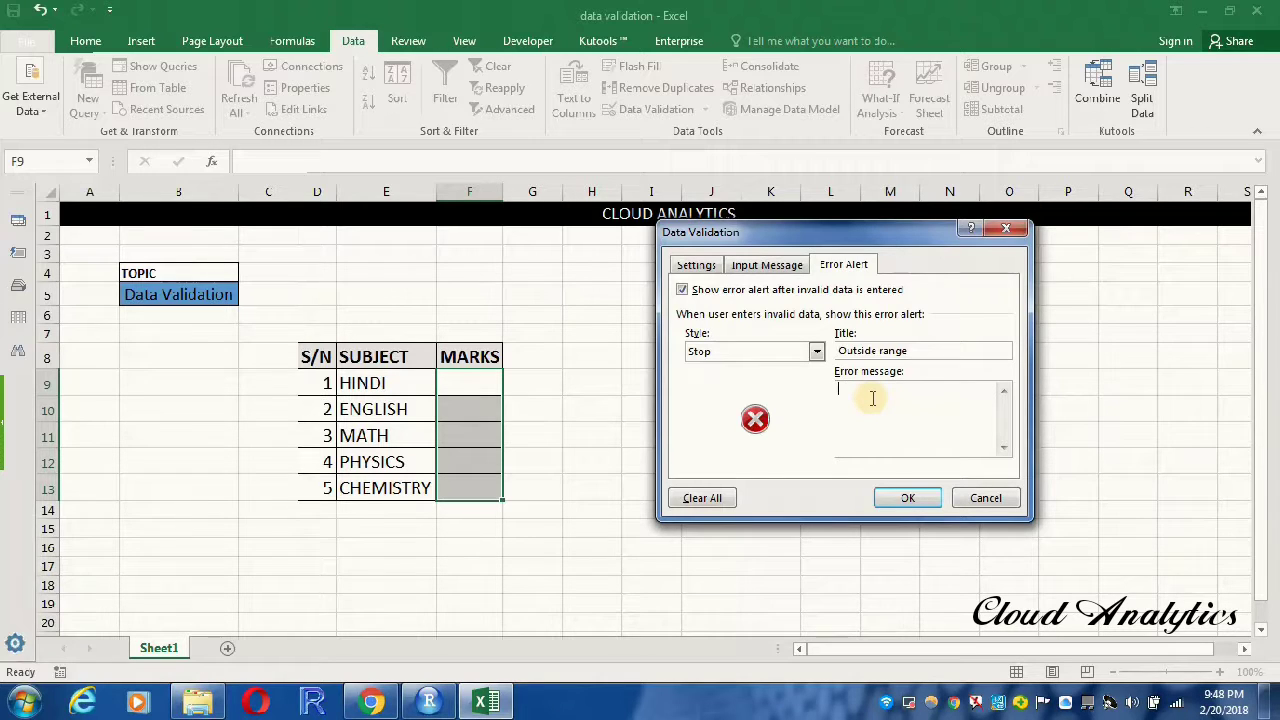
text(please enter the)
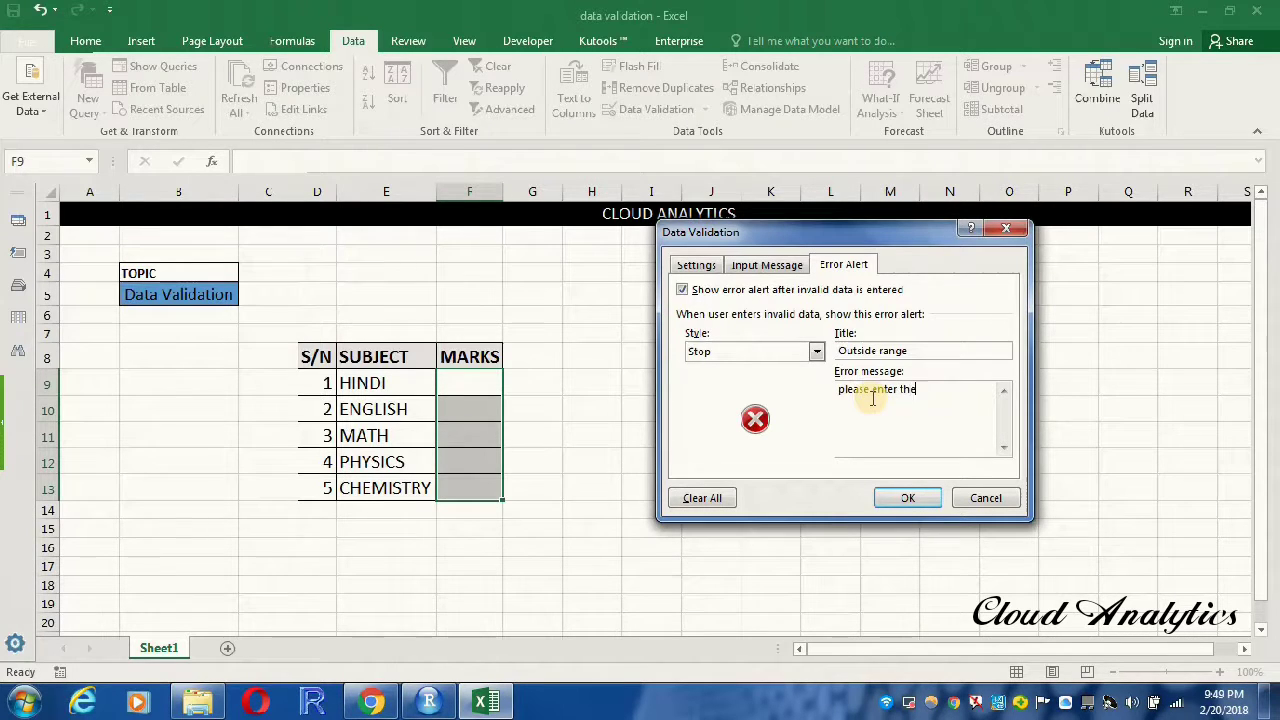
text( value between 0 and 100)
click(919, 502)
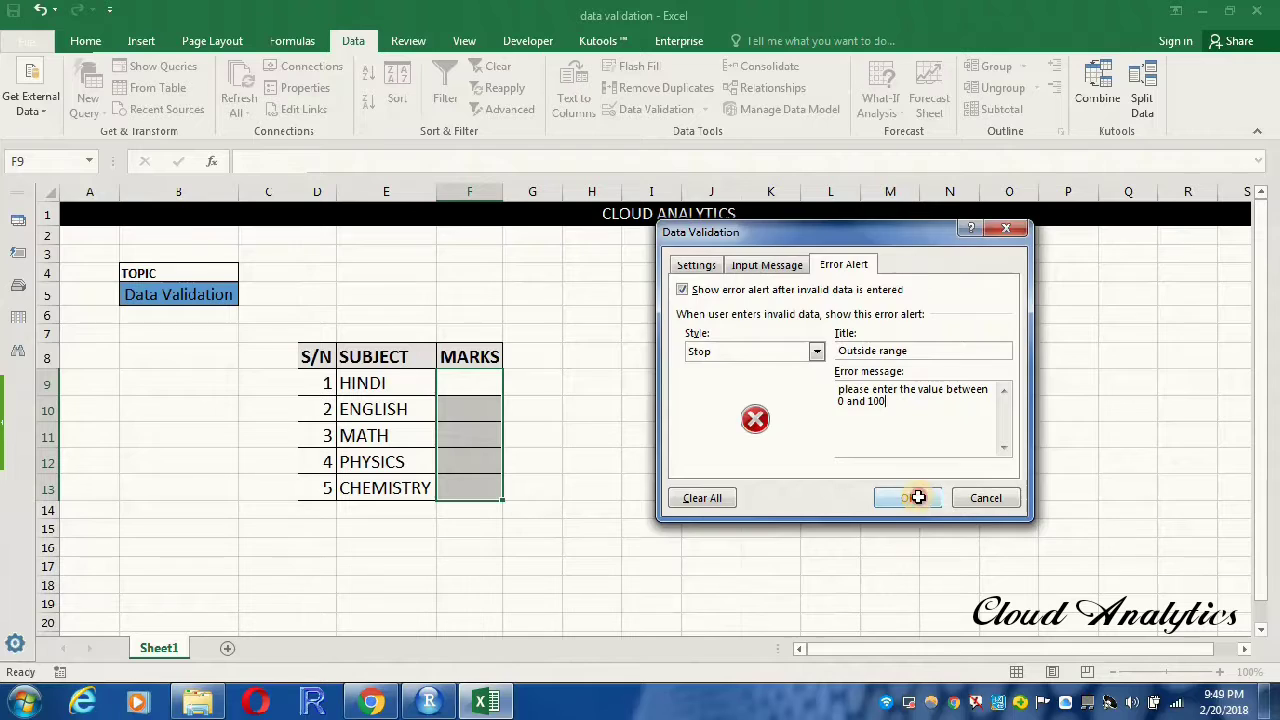
- Enter 55 as the Hindi mark in cell F9
click(571, 362)
click(479, 379)
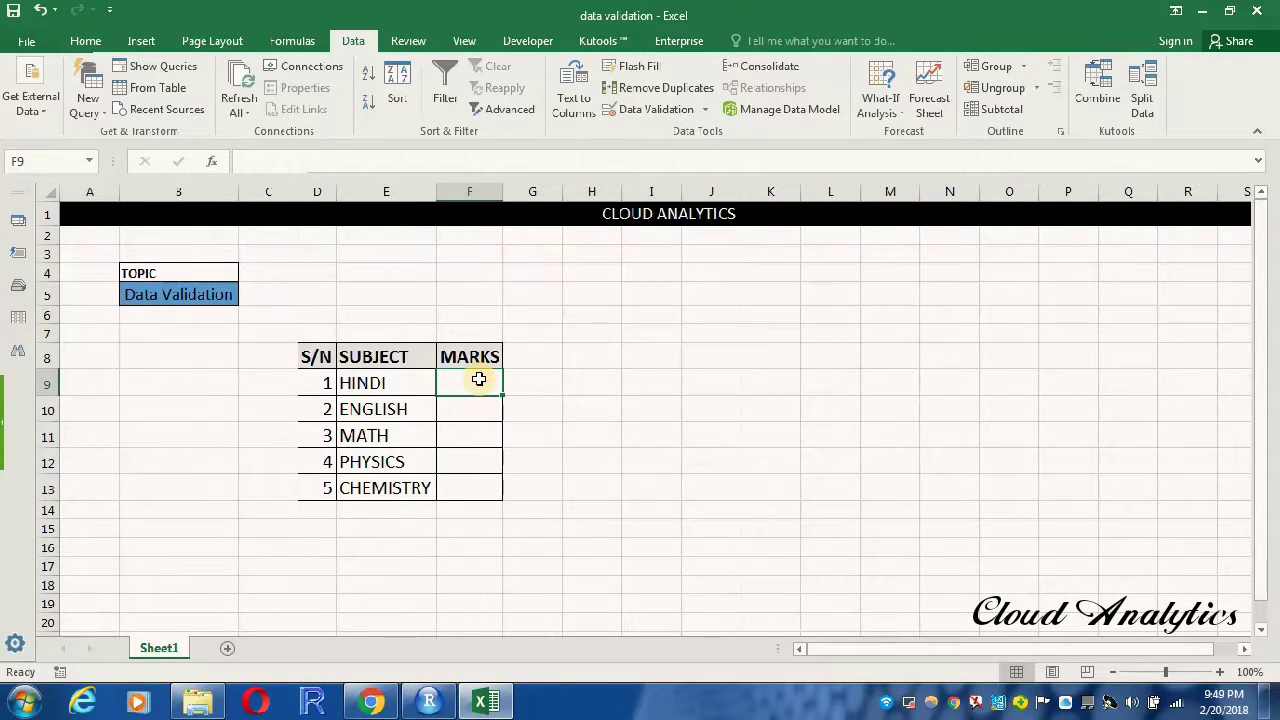
text(55)
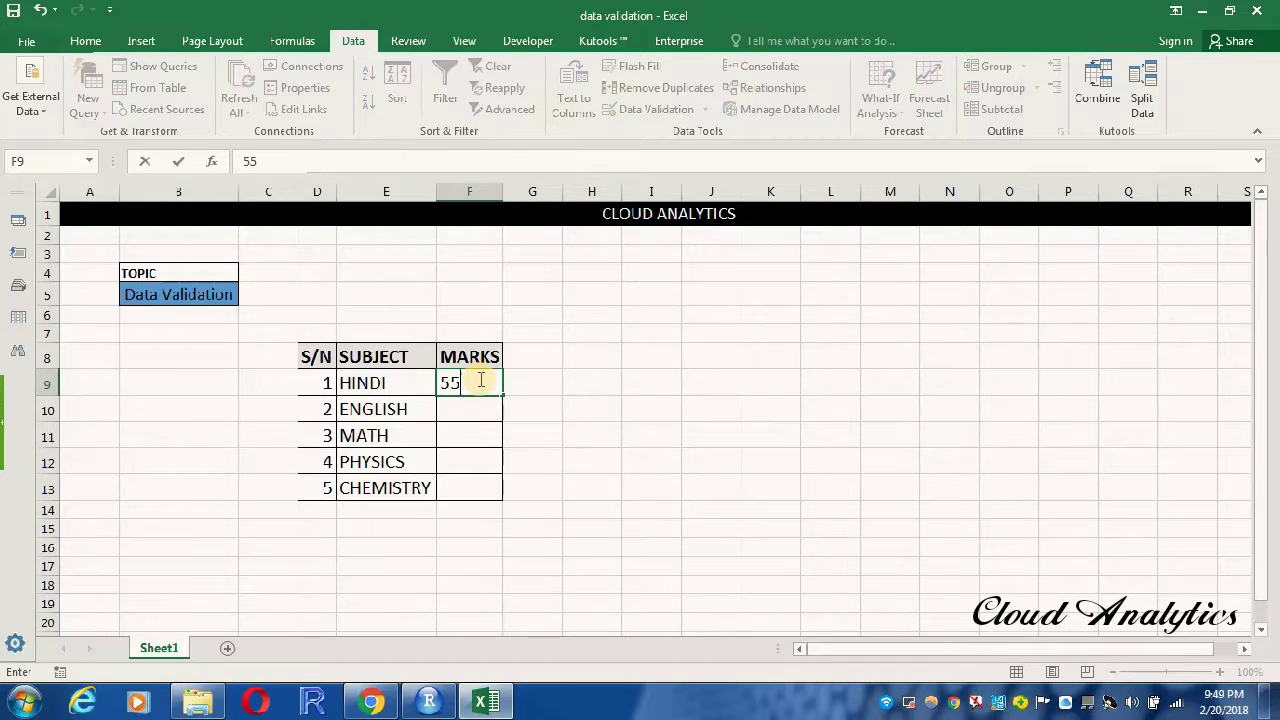
key(Return)
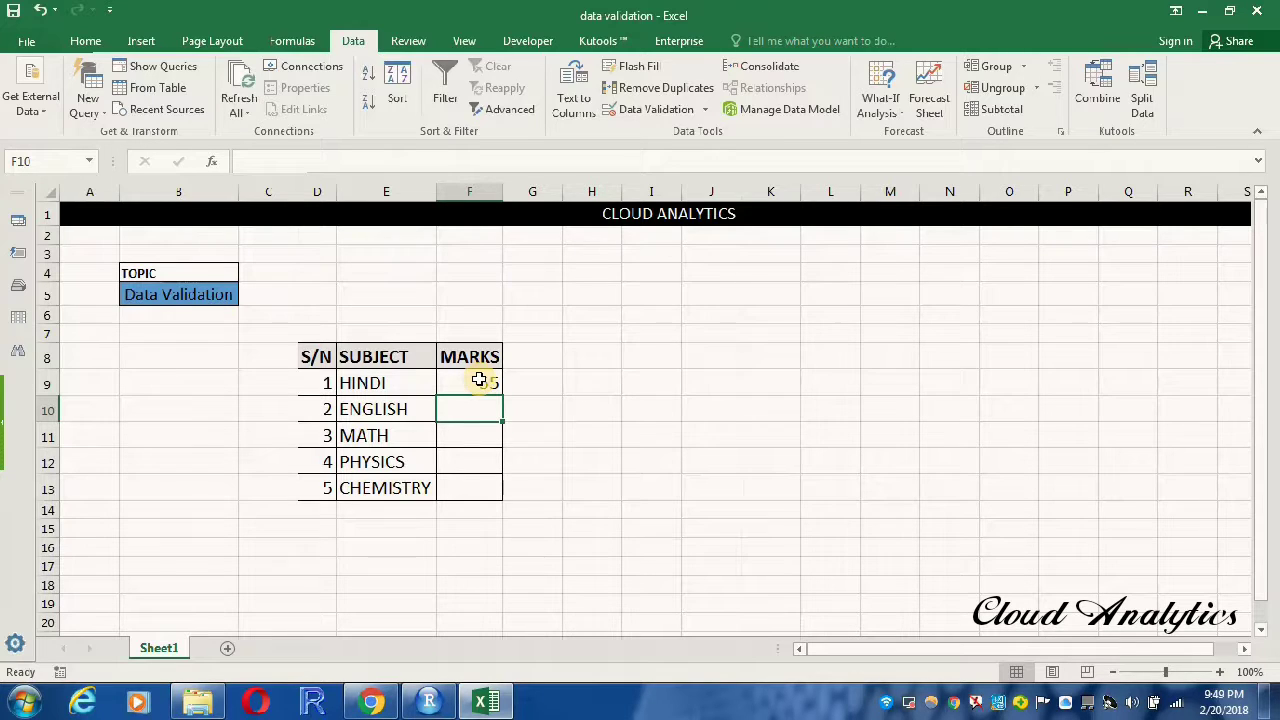
- Test the validation by trying 111 as the English mark in F10, and retry with 96
text(111)
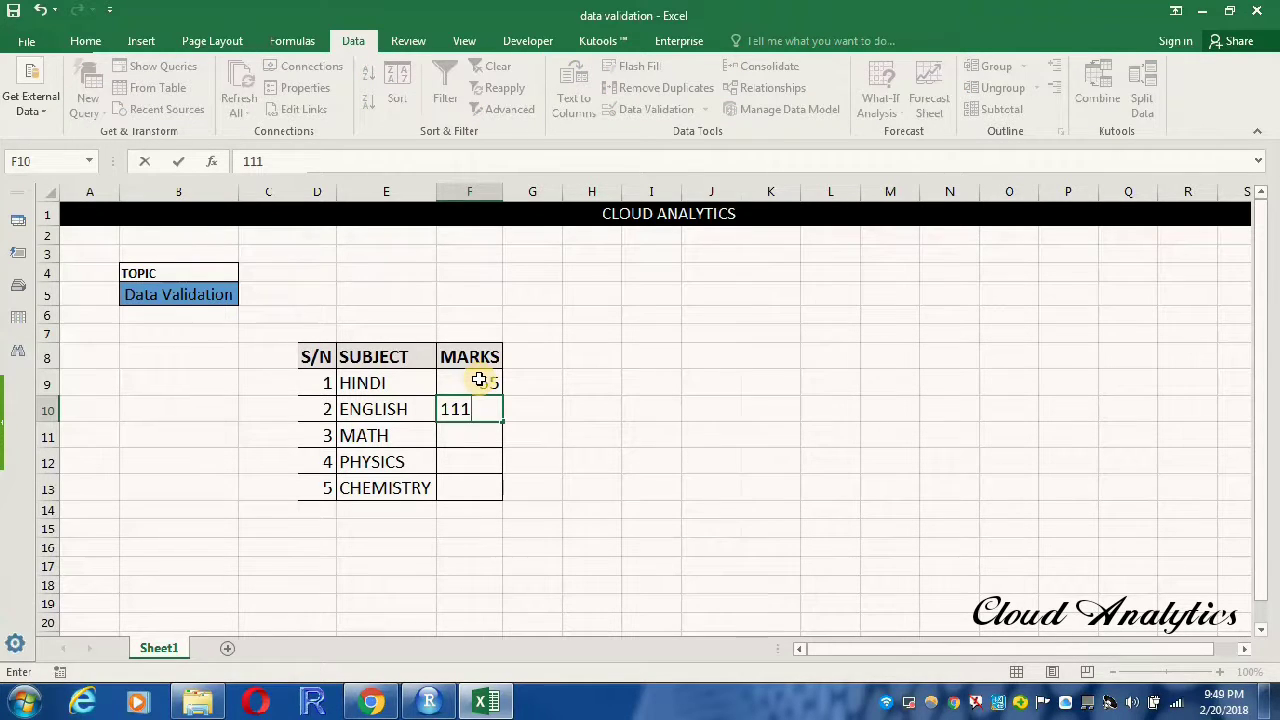
key(Return)
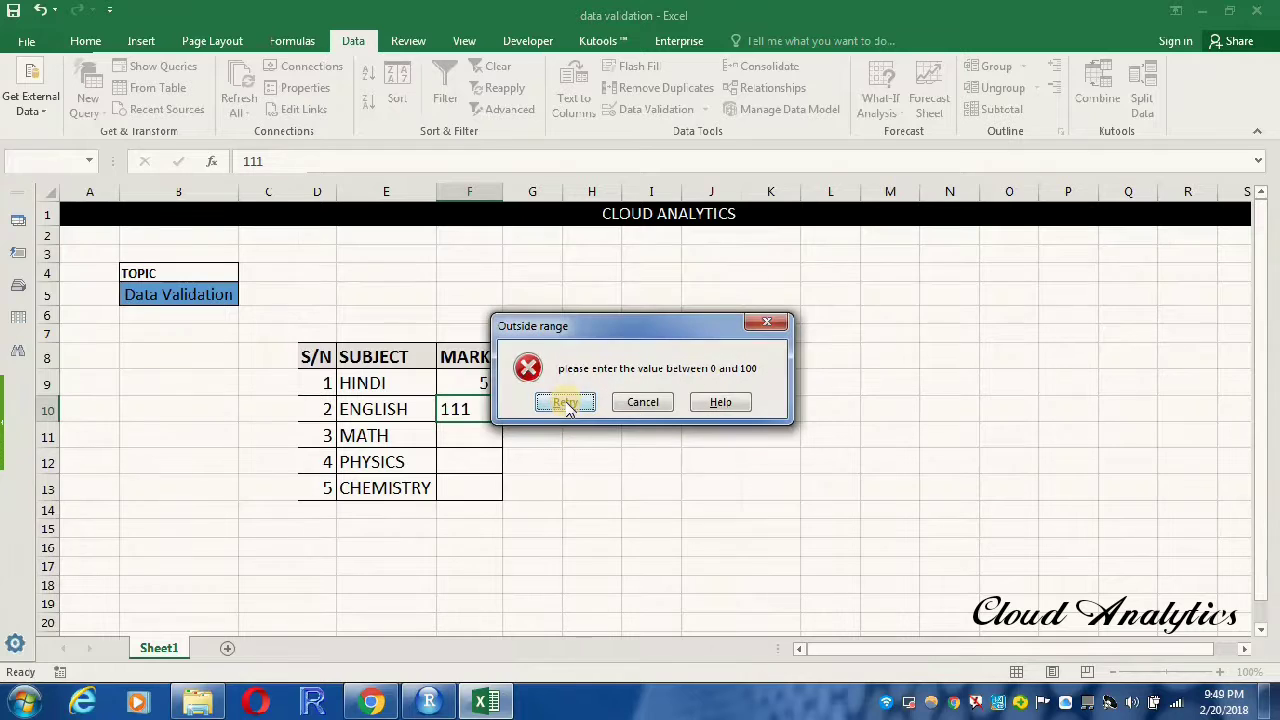
drag(632, 340, 809, 292)
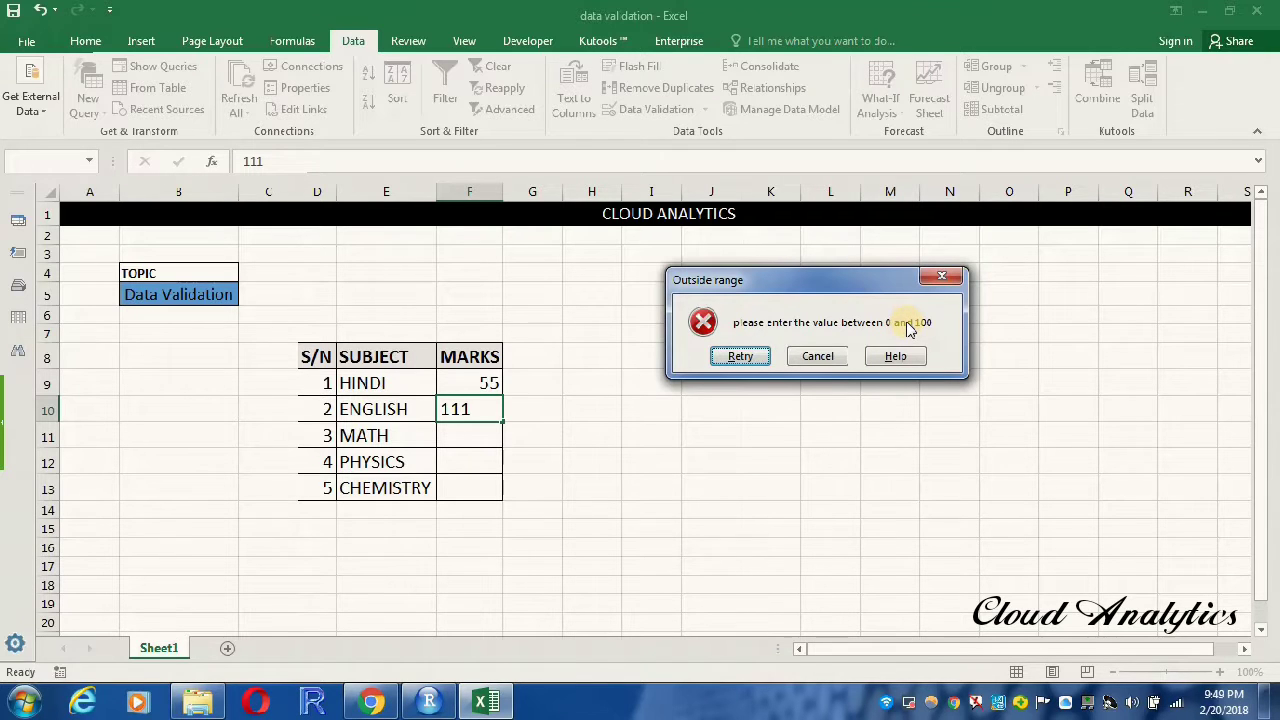
click(740, 357)
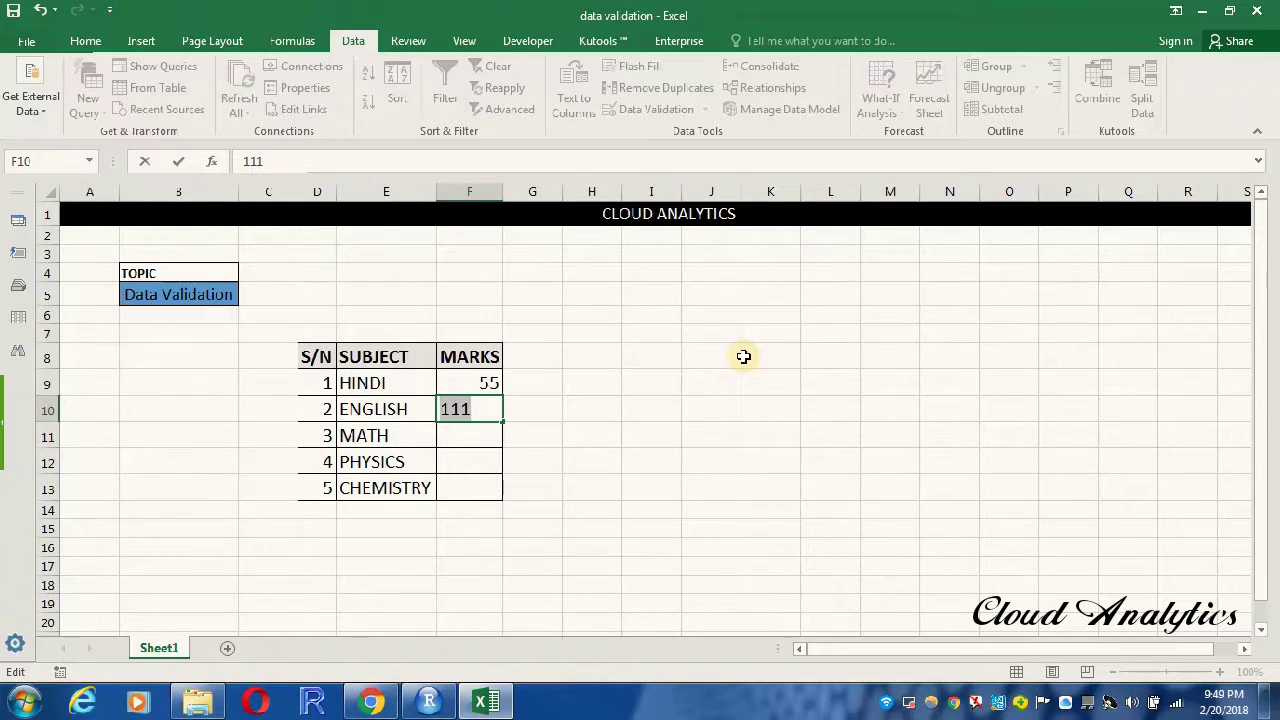
text(96)
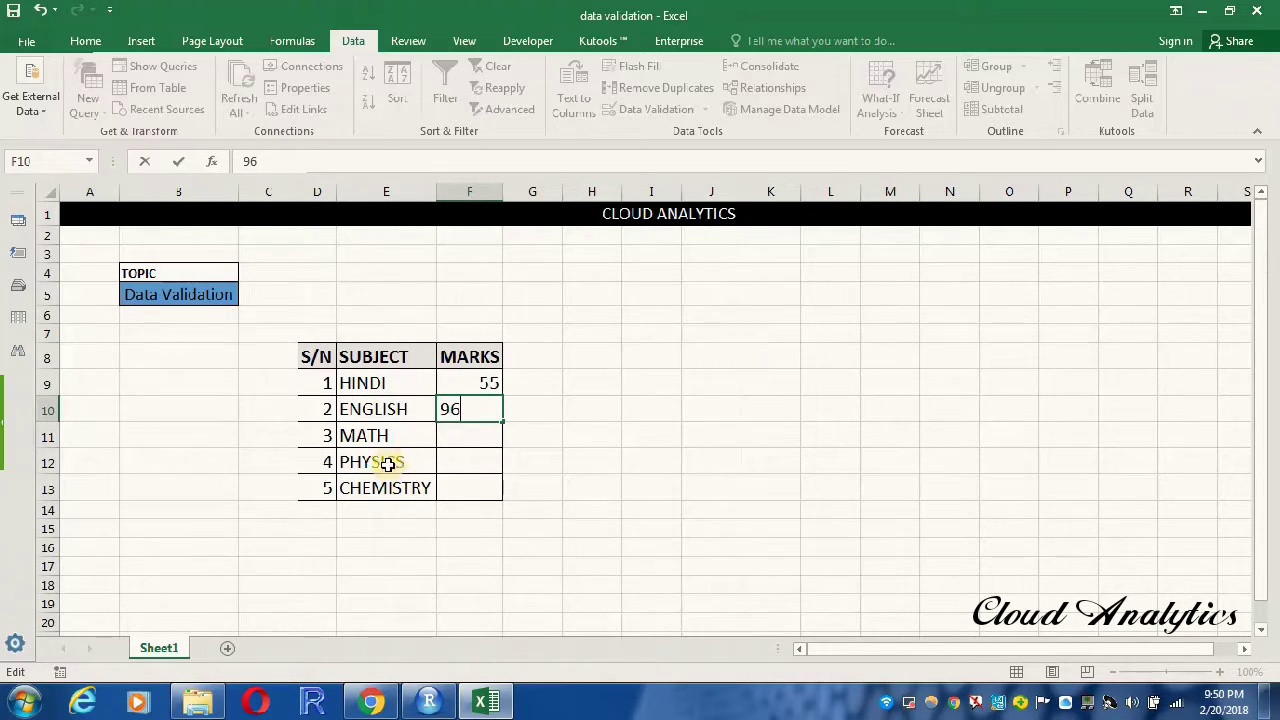
click(474, 438)
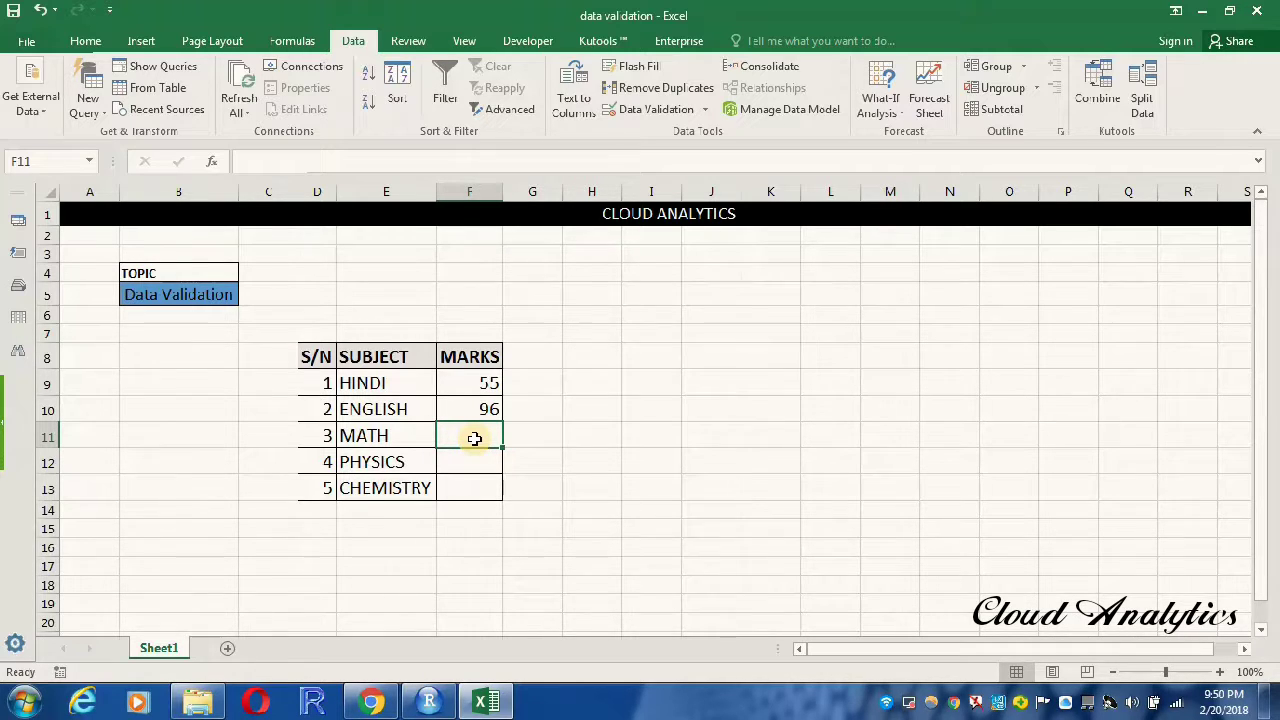
- Test the validation by trying 140 as the Math mark in F11, and retry with 50
text(140)
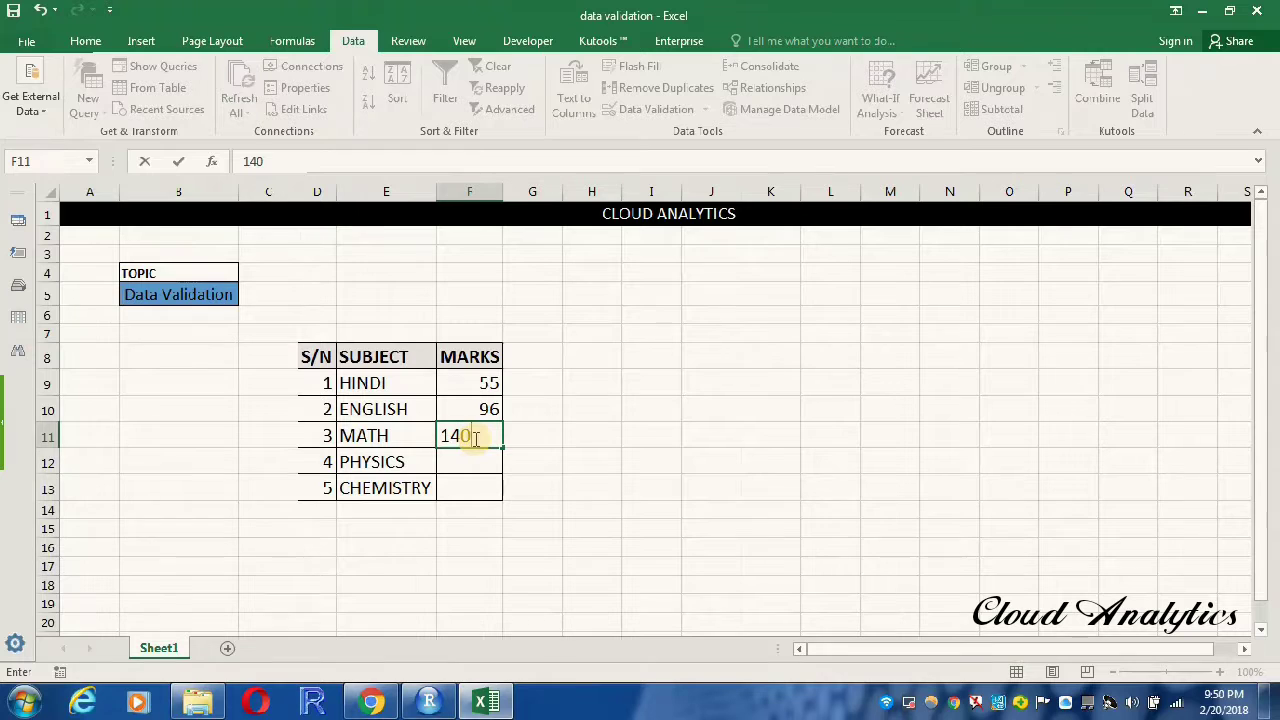
key(Return)
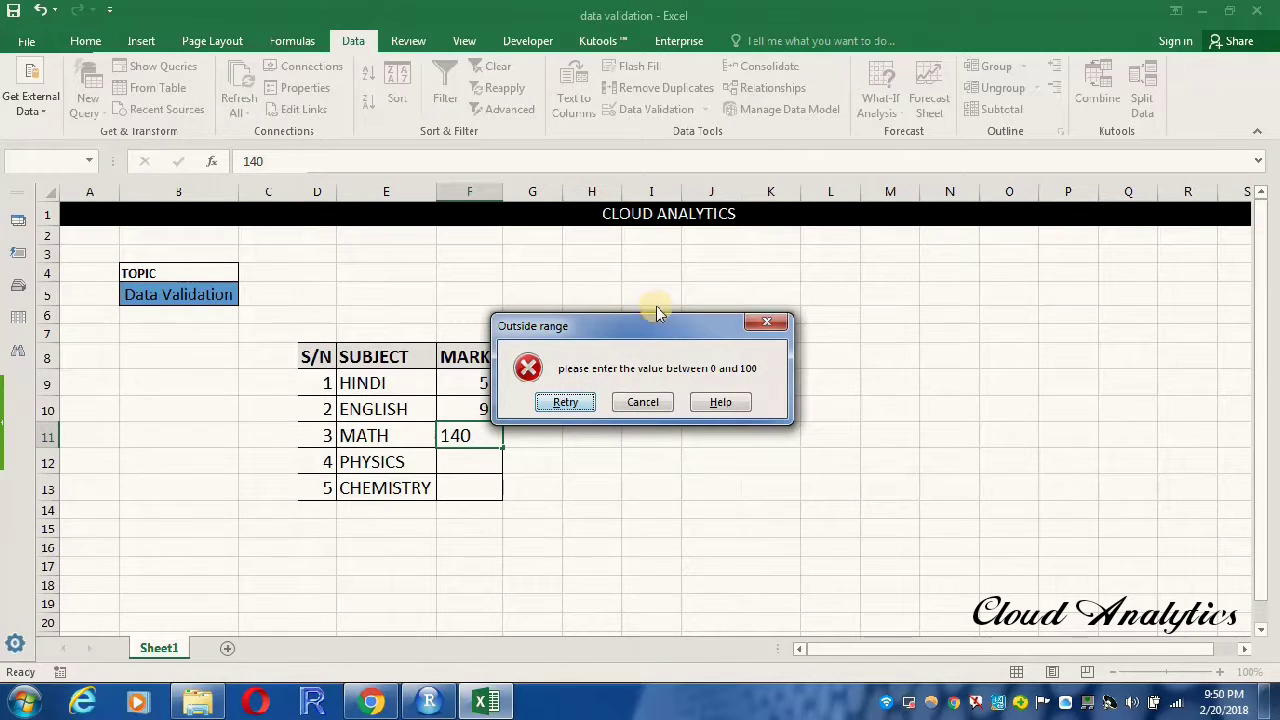
drag(645, 320, 778, 287)
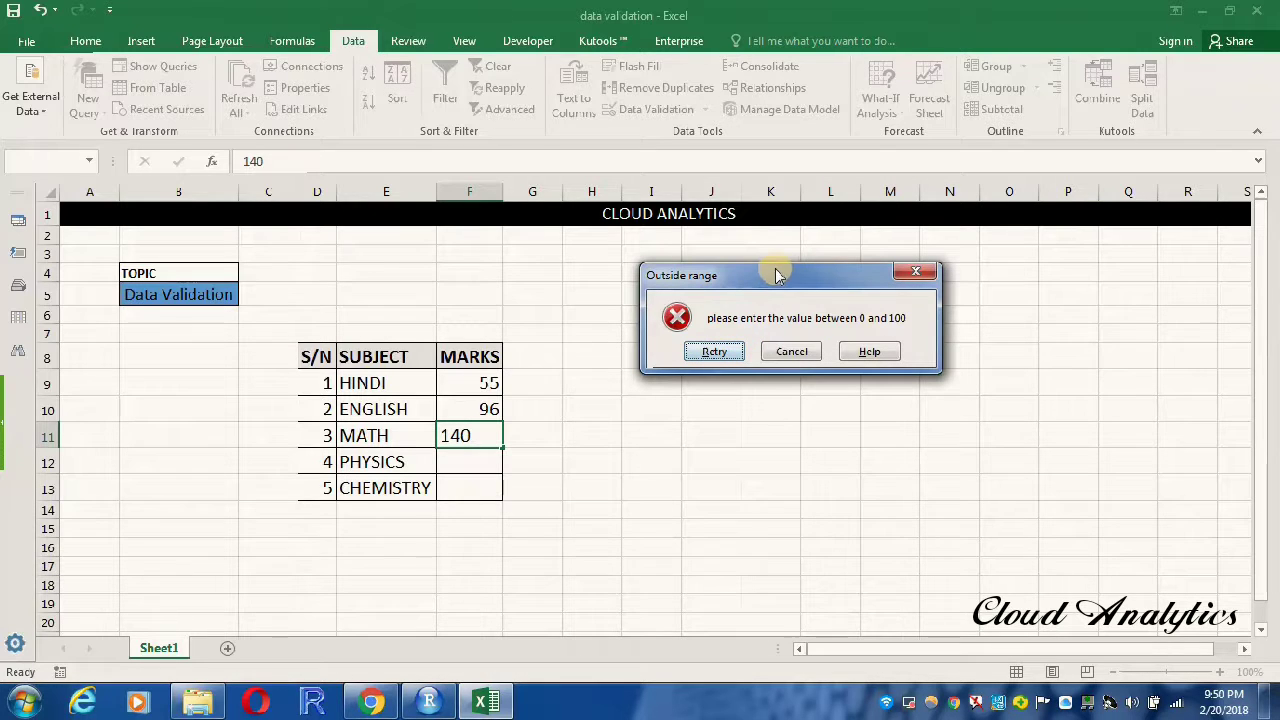
click(713, 350)
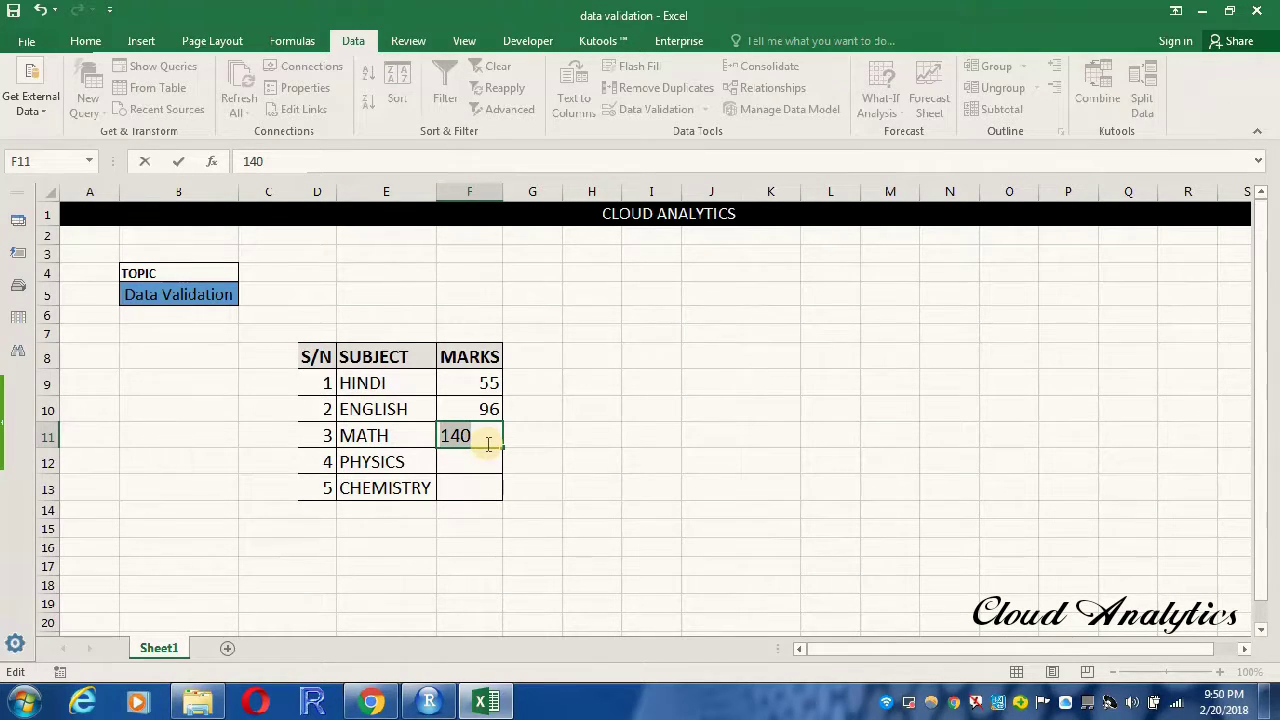
text(50)
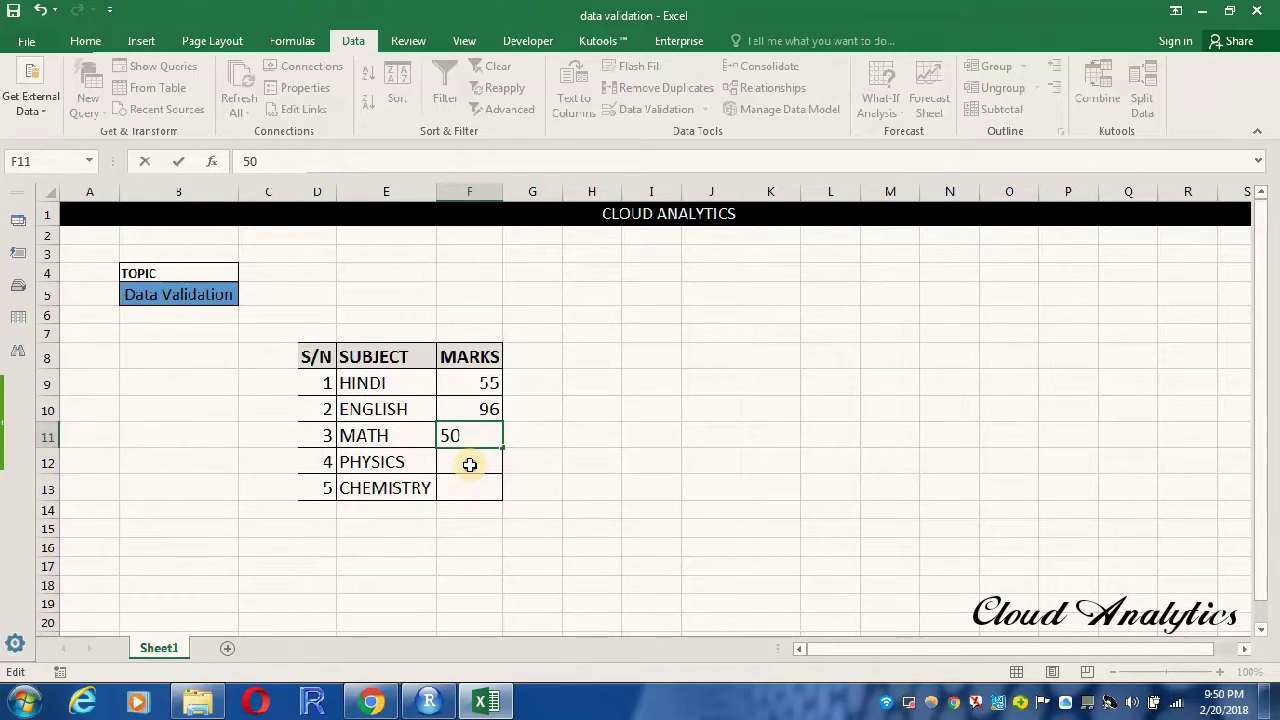
click(469, 463)
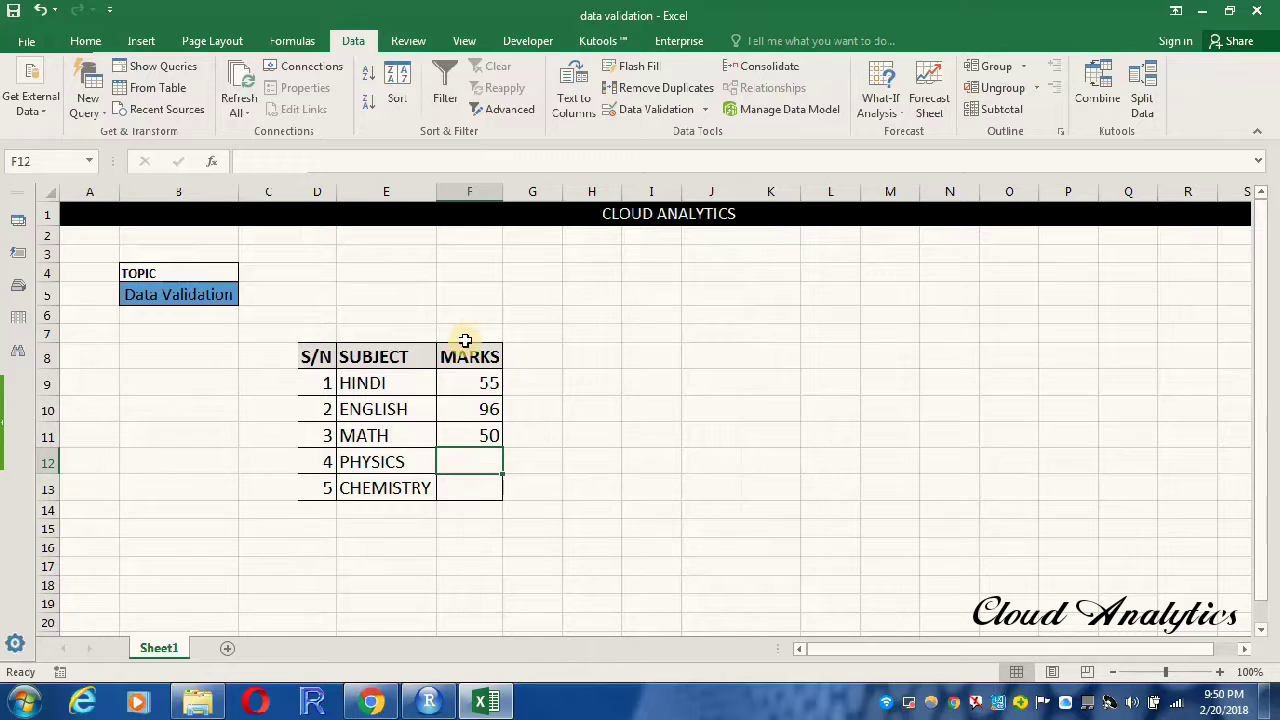